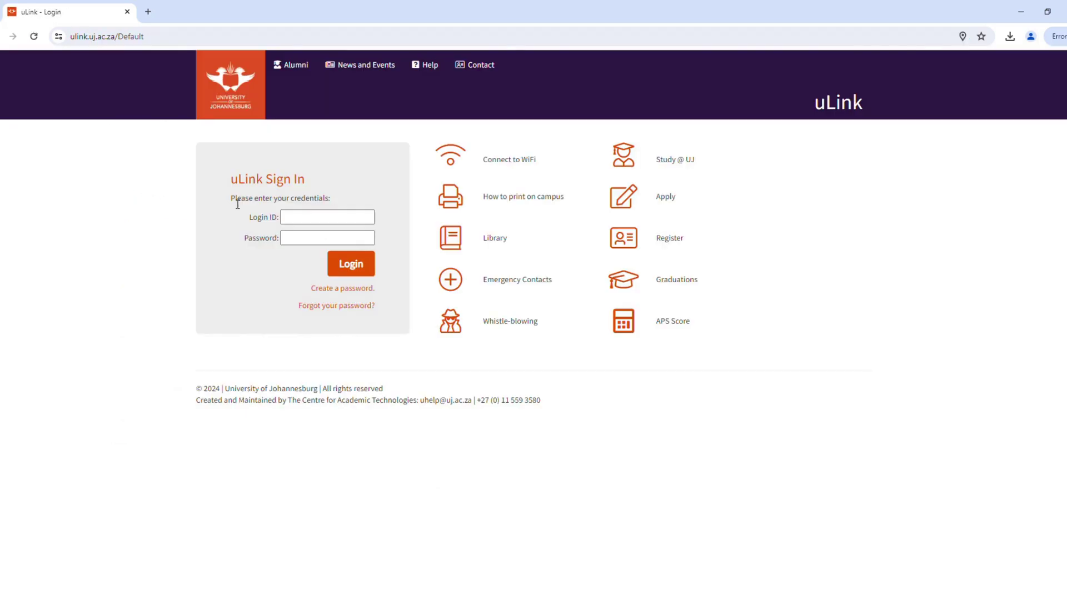
Sign in to uLink with the staff login ID and password.
left_click(306, 221)
left_click(305, 242)
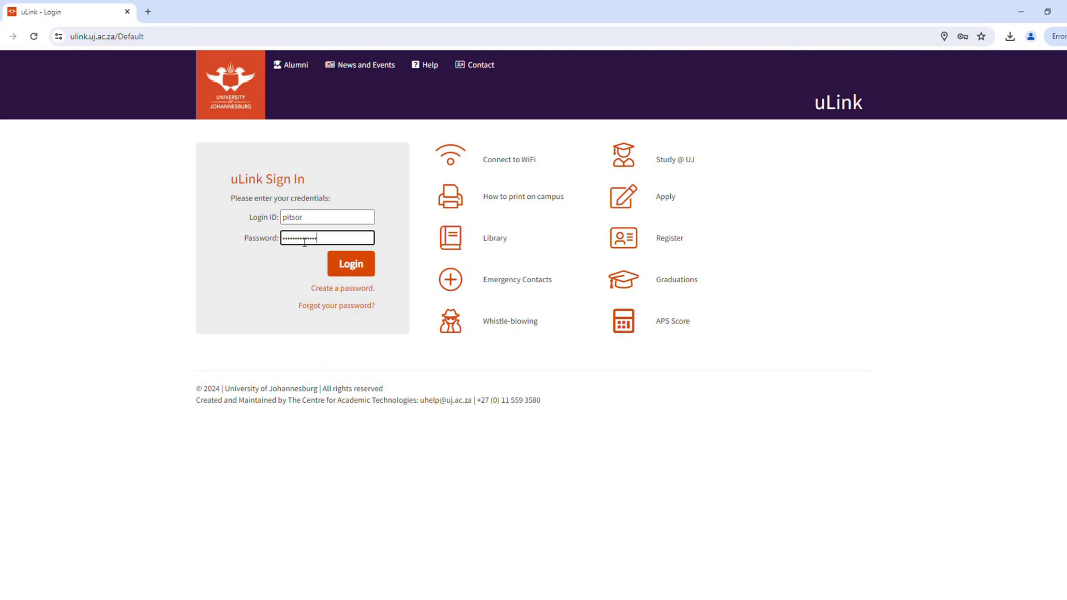
left_click(366, 269)
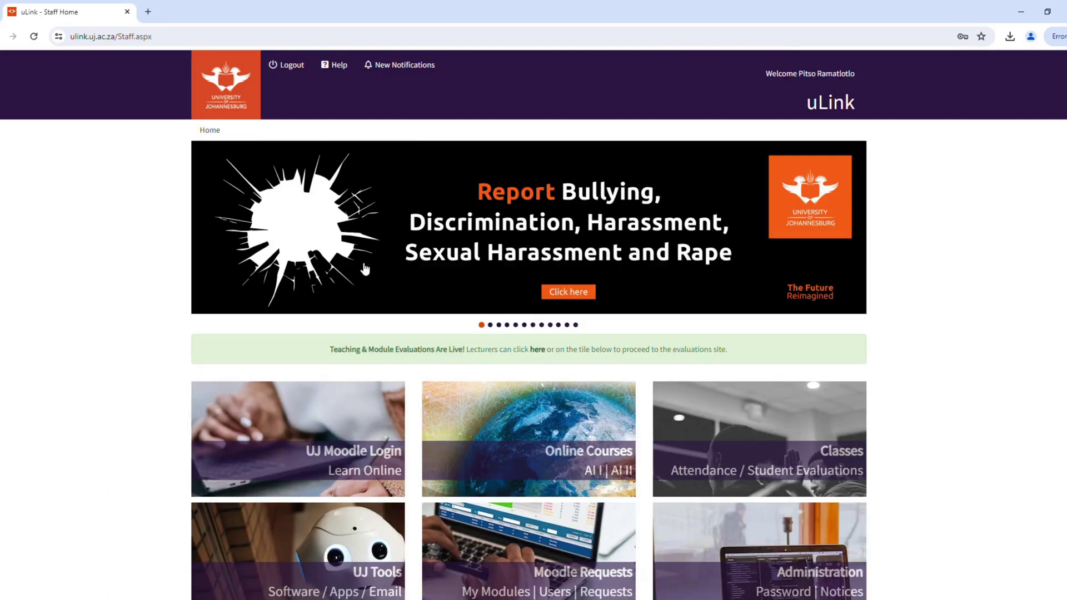
Open the UJ Tools page and scroll down to the Academic/Research Tools list.
scroll(523, 222, "down", 4)
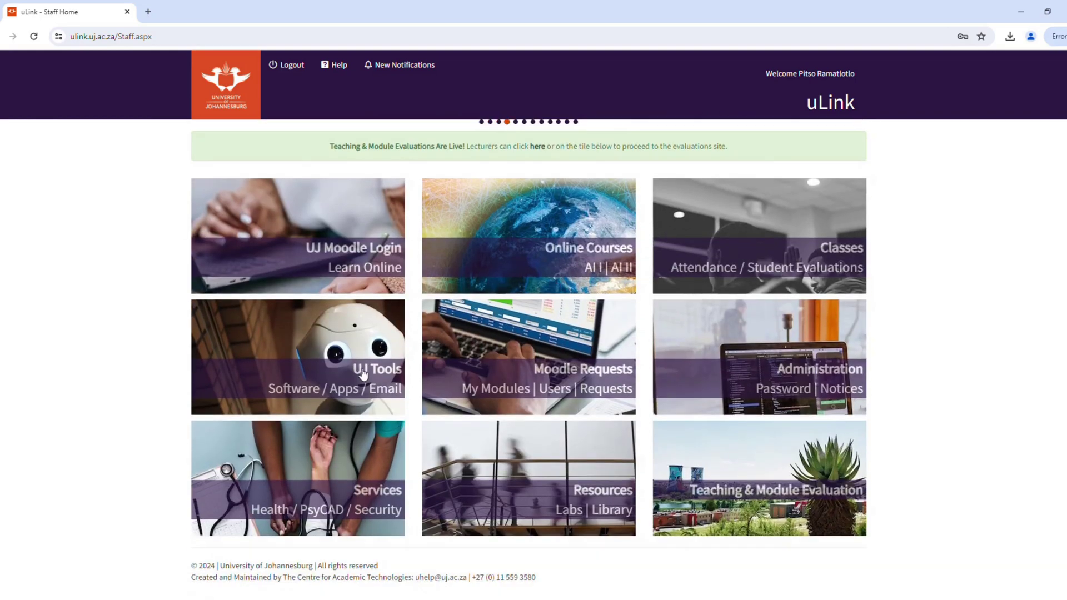
left_click(363, 374)
scroll(449, 364, "down", 3)
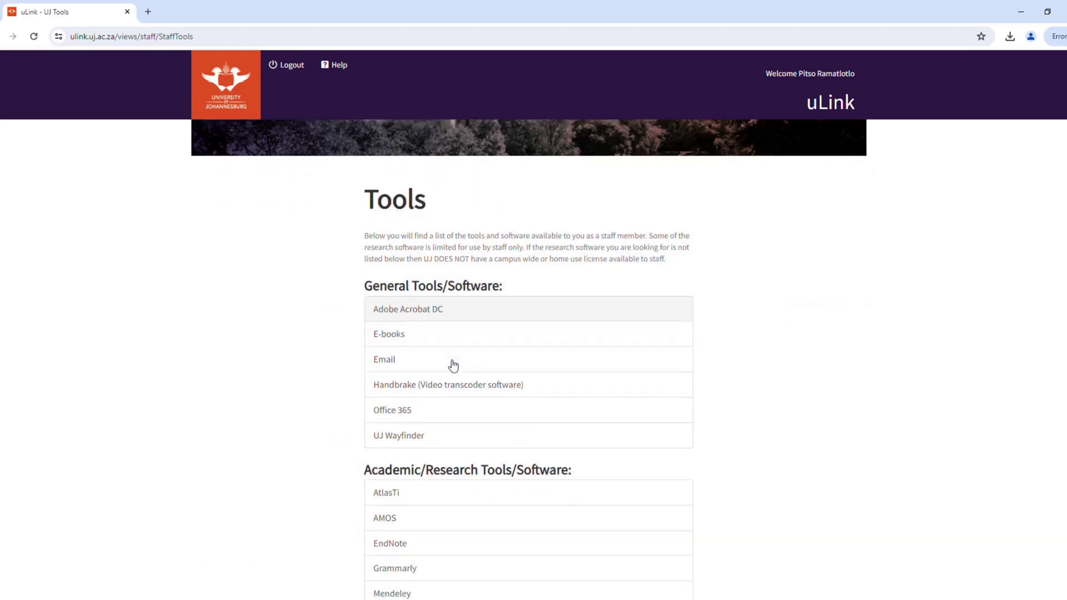
scroll(458, 373, "down", 1)
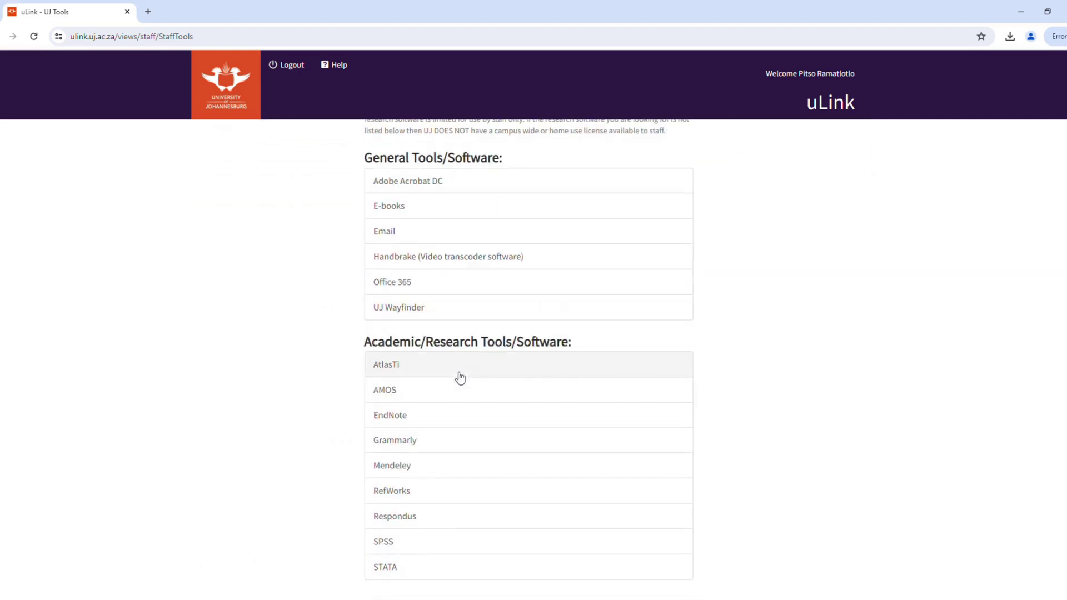
Open EndNote's details and start downloading the EndNote Version 21.2 installer.
left_click(448, 419)
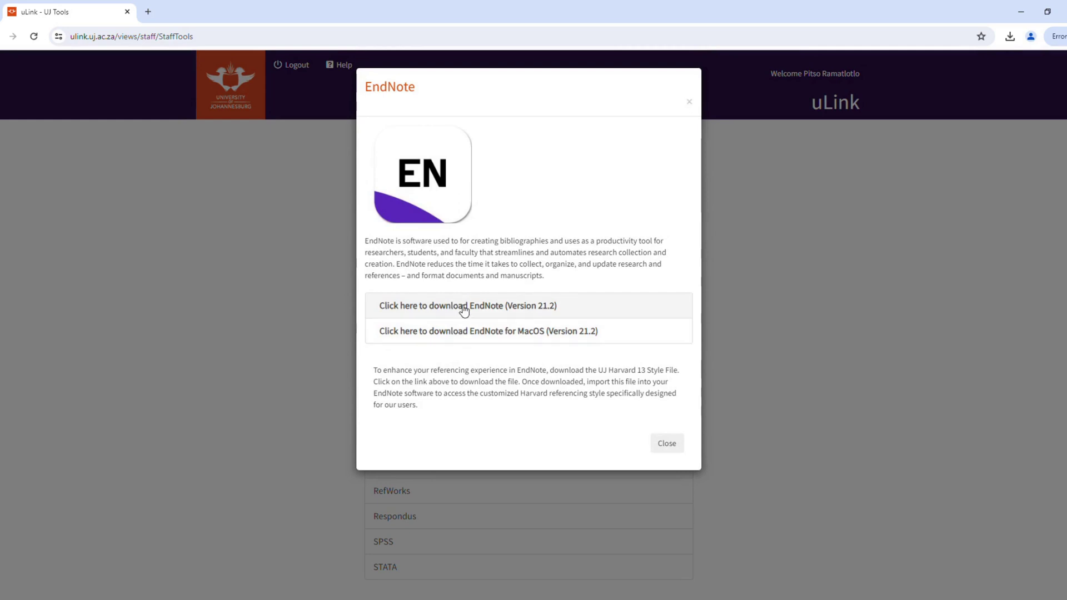
left_click(465, 309)
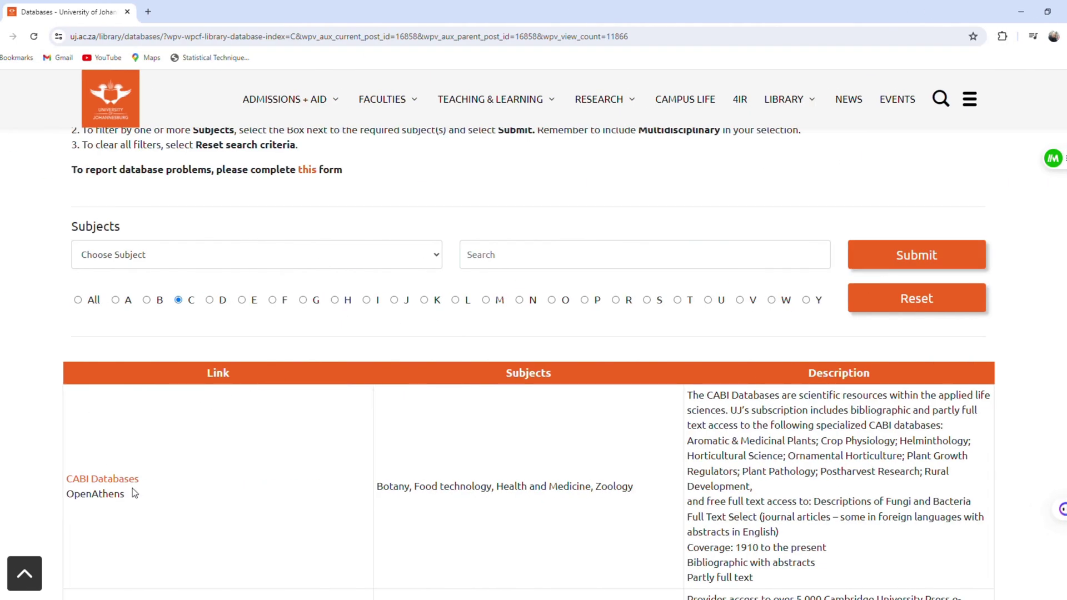
Open Clarivate Web of Science from the library Databases list and clear the autofilled username.
scroll(133, 493, "down", 8)
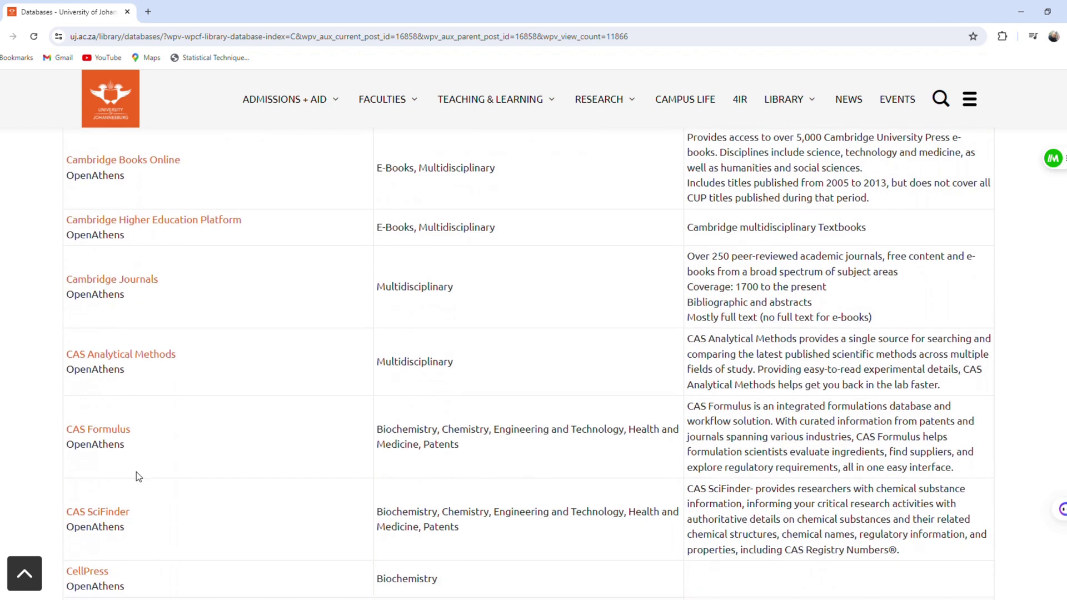
scroll(135, 478, "down", 6)
scroll(136, 472, "down", 1)
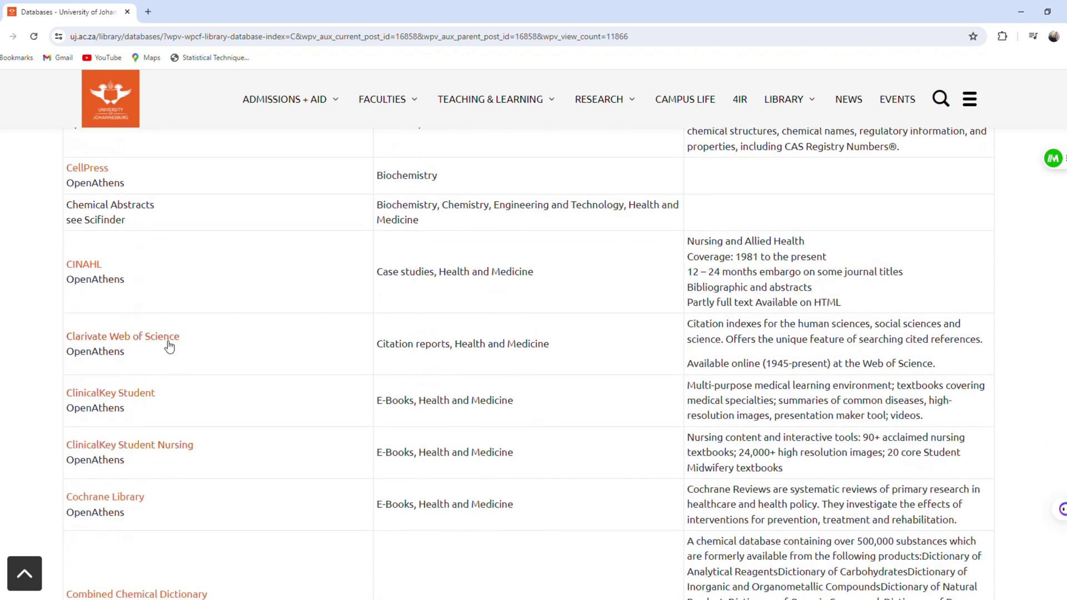
left_click(101, 337)
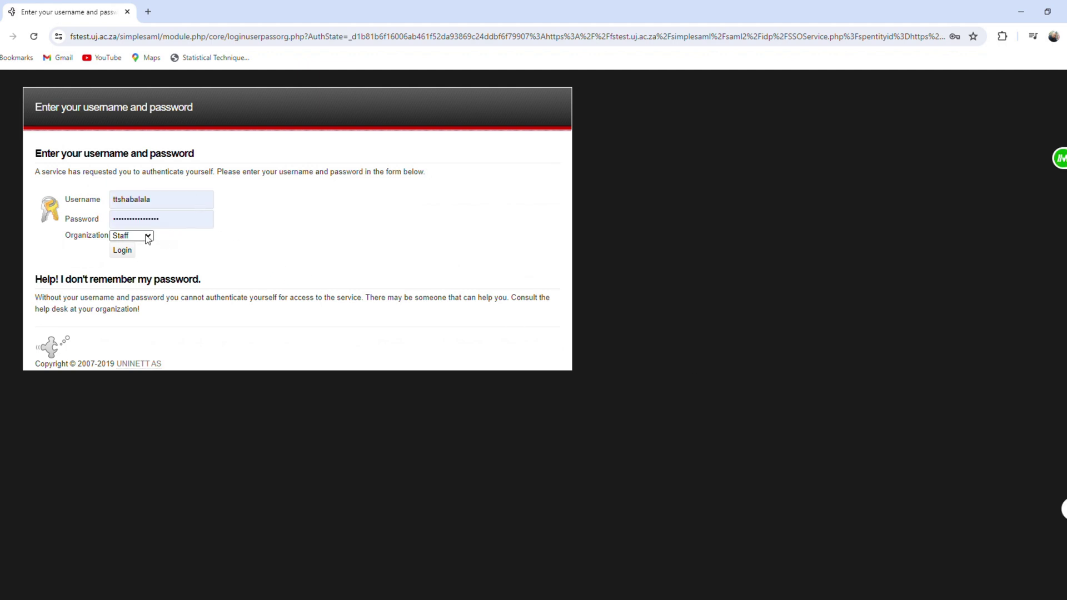
double_click(178, 206)
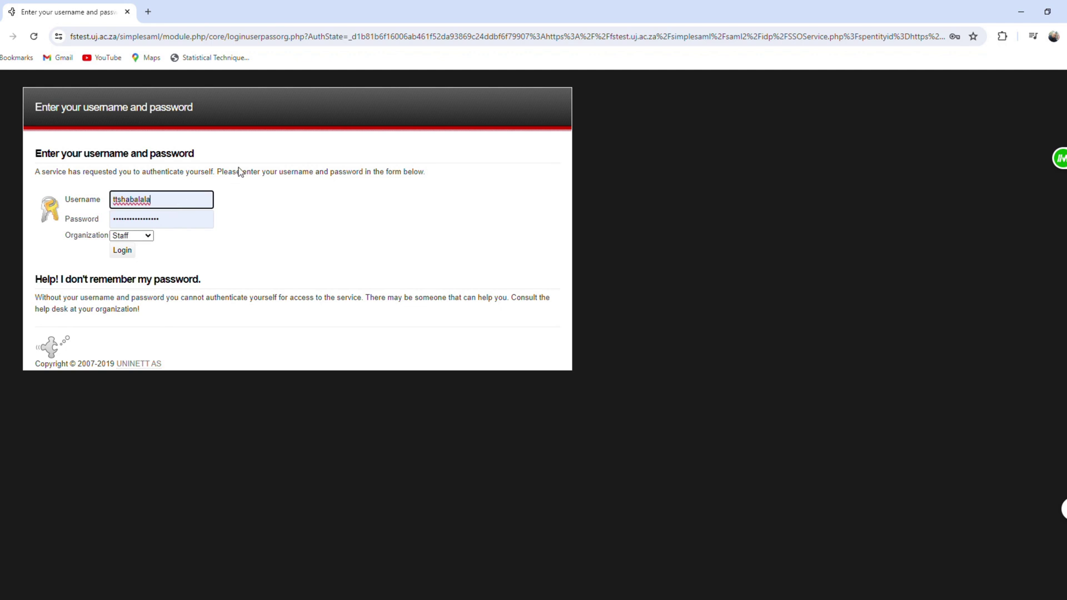
left_click(239, 177)
Log in with UJ staff credentials, then open EndNote from the Products menu.
left_click(123, 251)
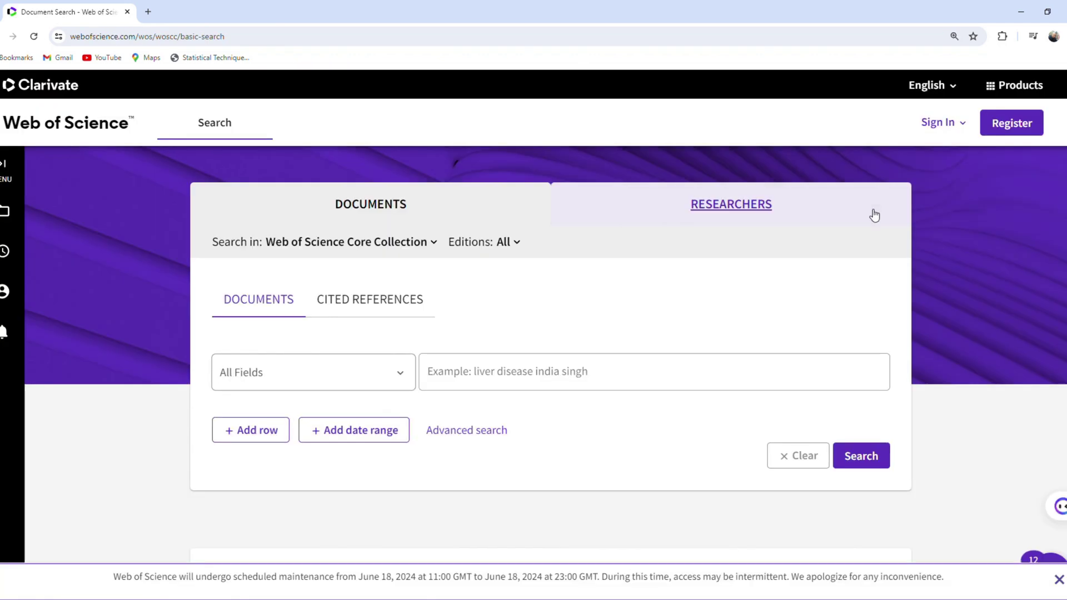
left_click(1018, 92)
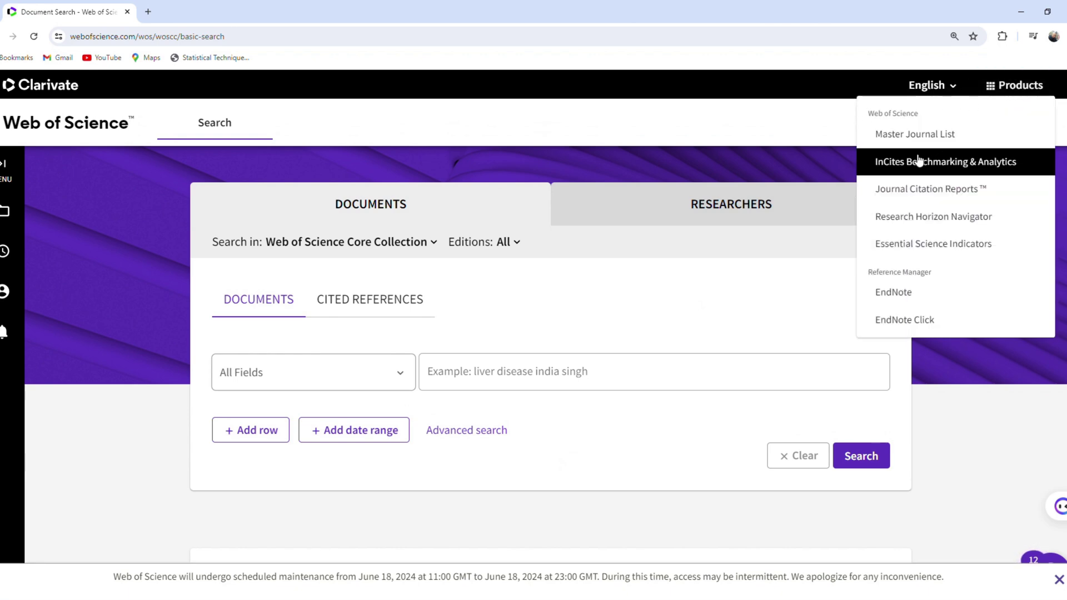
left_click(901, 296)
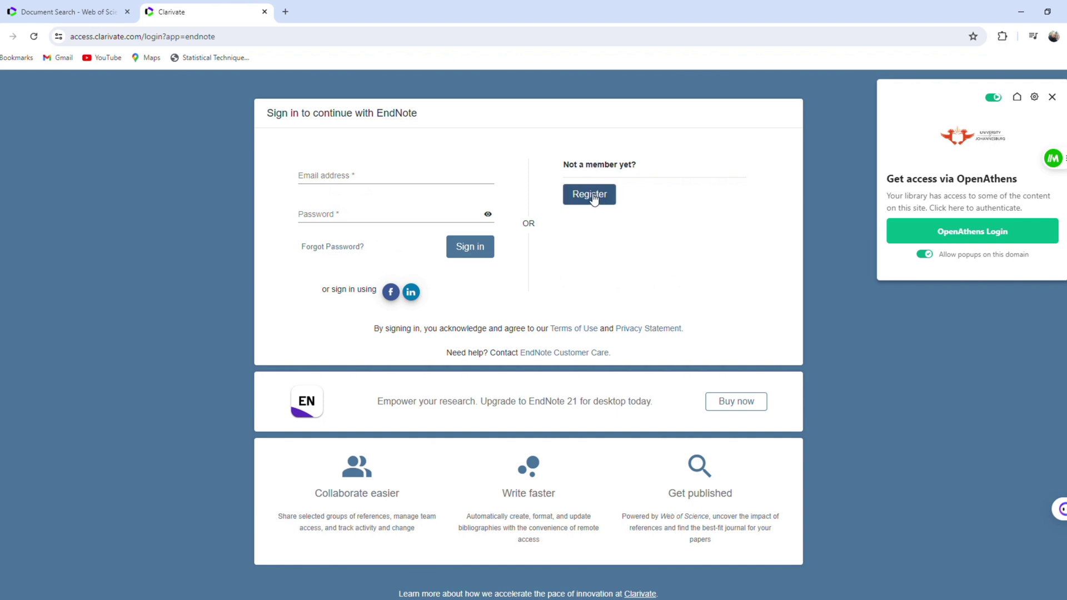
Register a new EndNote account with the work e-mail, a password, and the user's first and last name.
left_click(589, 194)
left_click(417, 179)
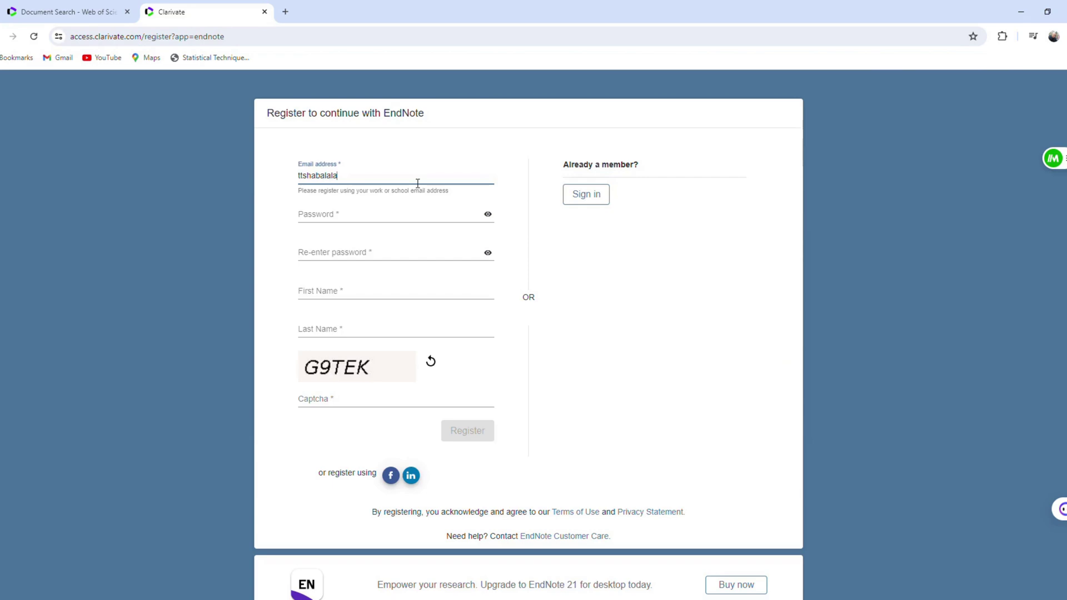
key("Tab")
type("xxxxxxxxx")
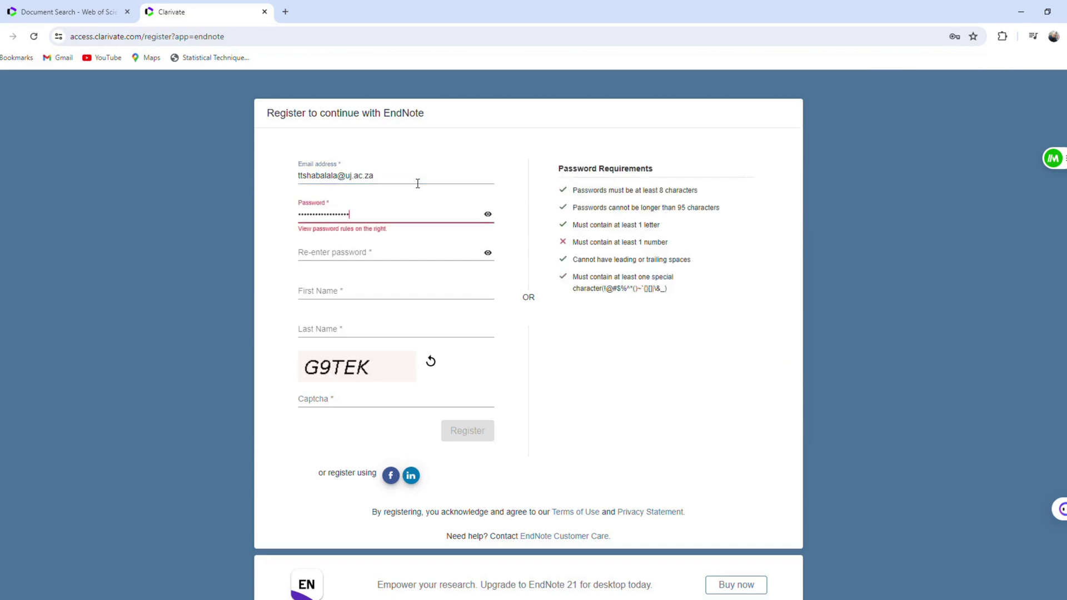
type("x")
key("Tab")
type("xxxxxxxxx")
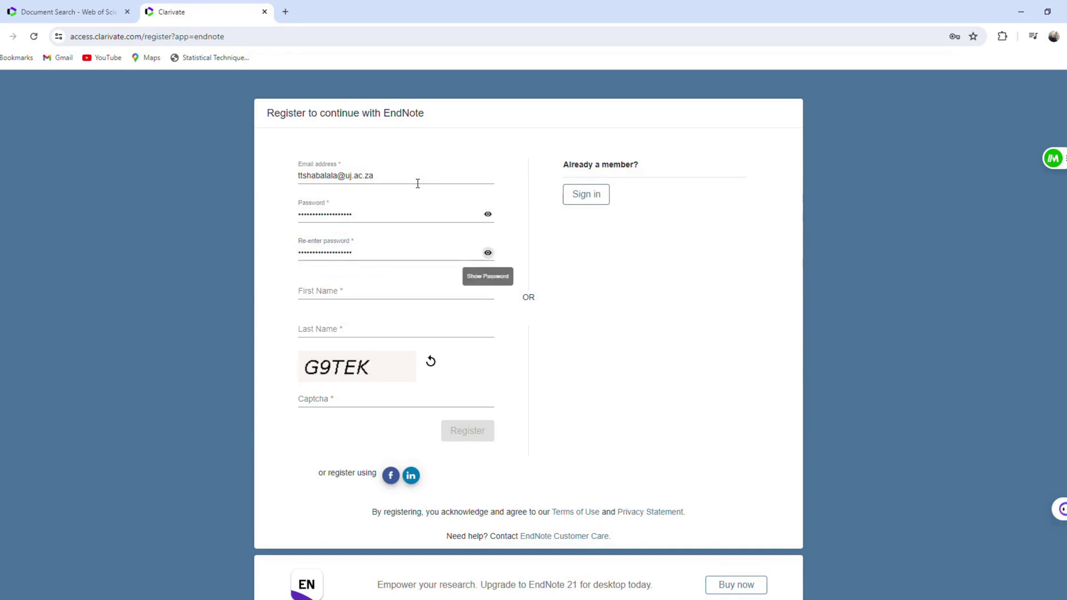
key("Tab")
type("Thabiso")
key("Tab")
key("Tab")
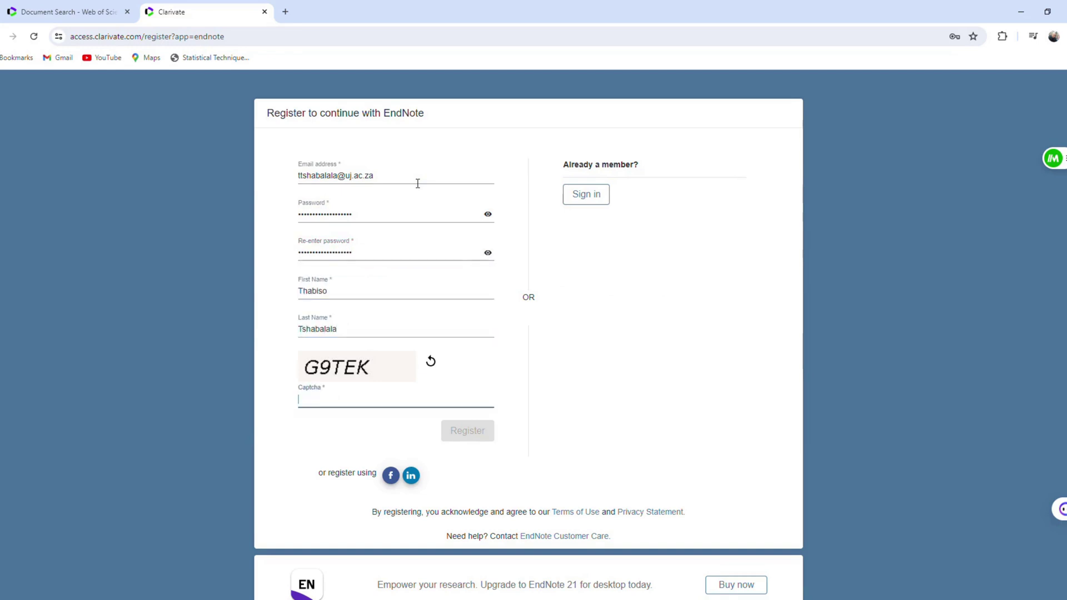
type("G9TEK")
key("Return")
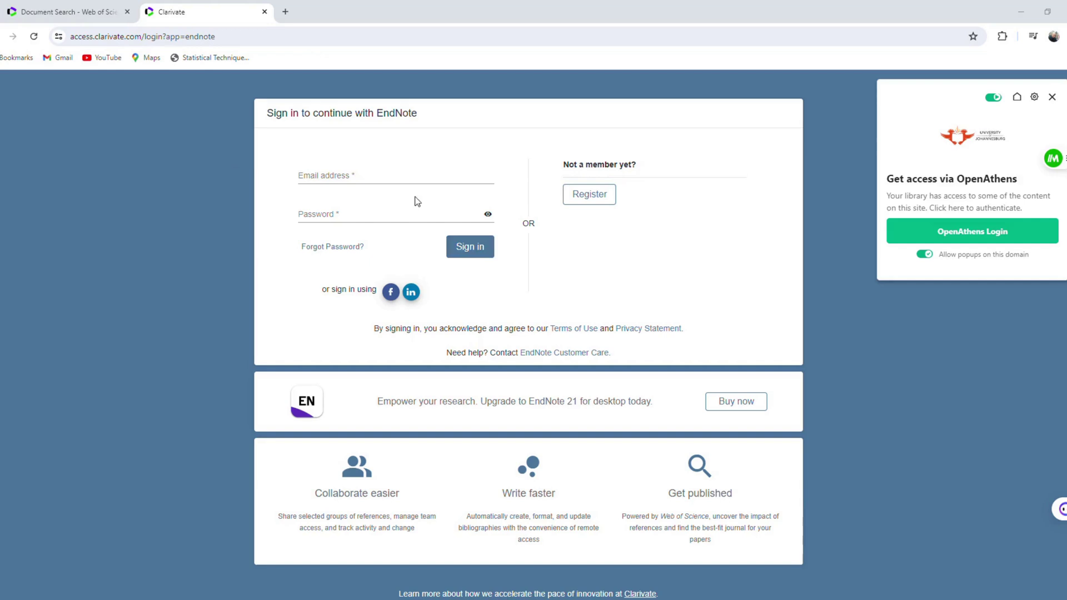
Sign in to EndNote Online with the registered work e-mail and account password.
left_click(334, 182)
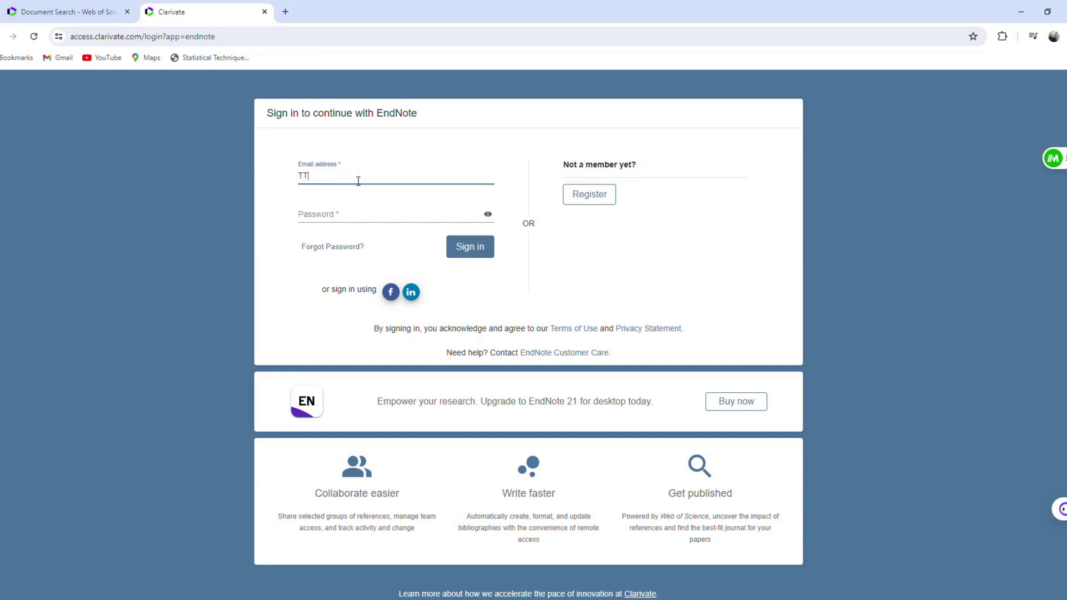
left_click(372, 219)
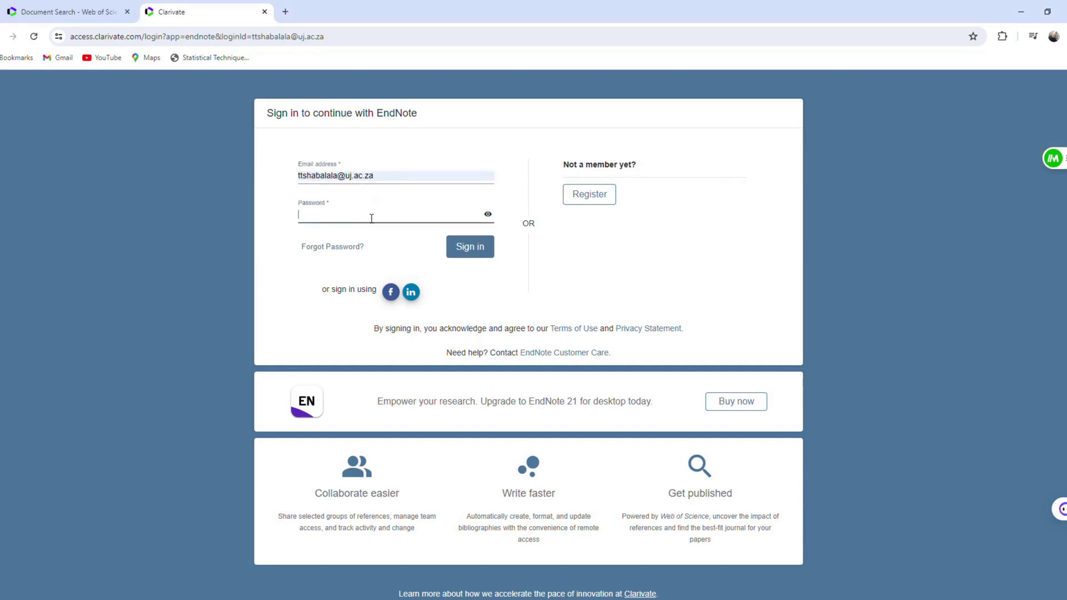
type("****************")
key("Return")
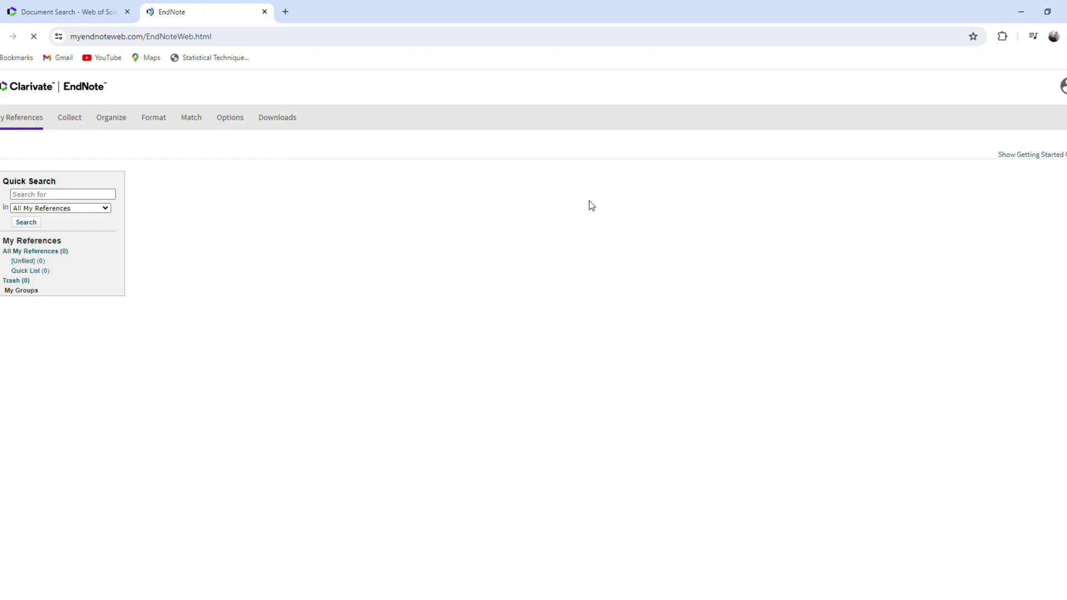